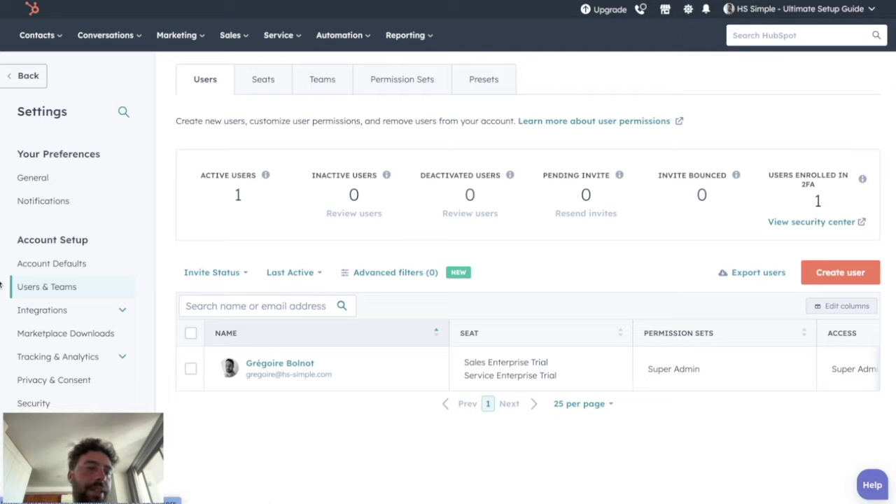
{"action": "left_click_drag", "start_coordinate": [16, 242], "coordinate": [115, 247]}
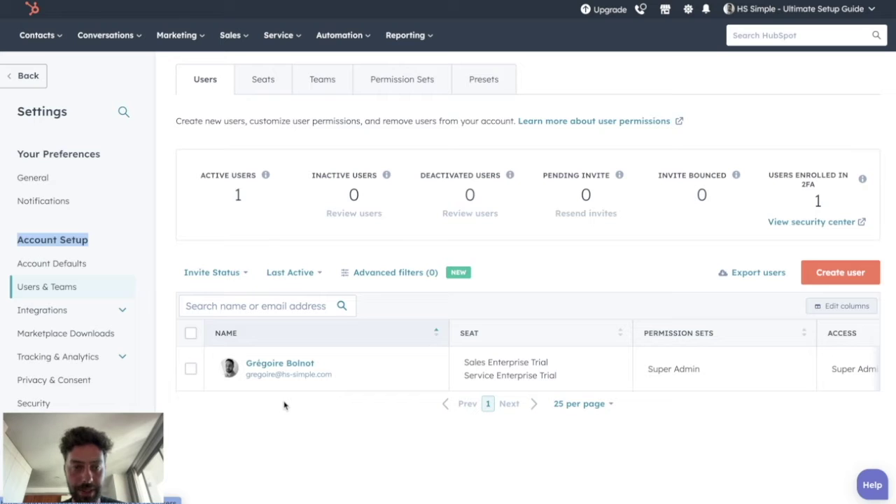
{"action": "left_click", "coordinate": [259, 407]}
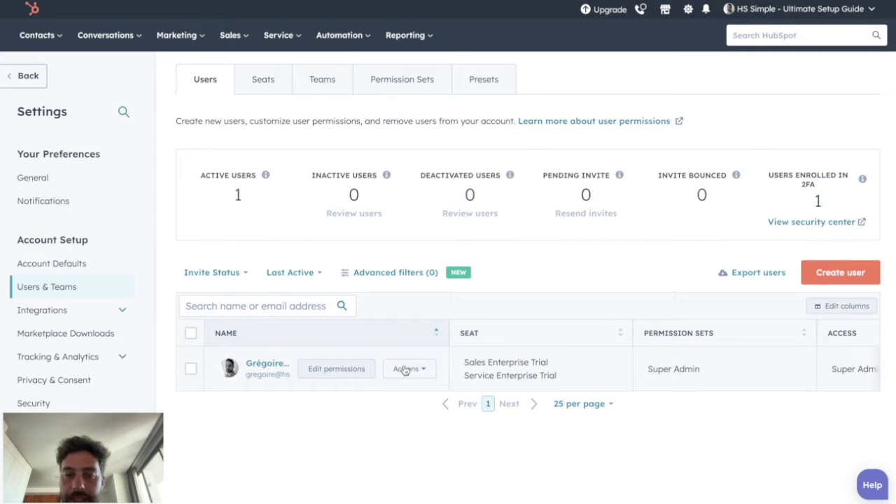
{"action": "mouse_move", "coordinate": [338, 371]}
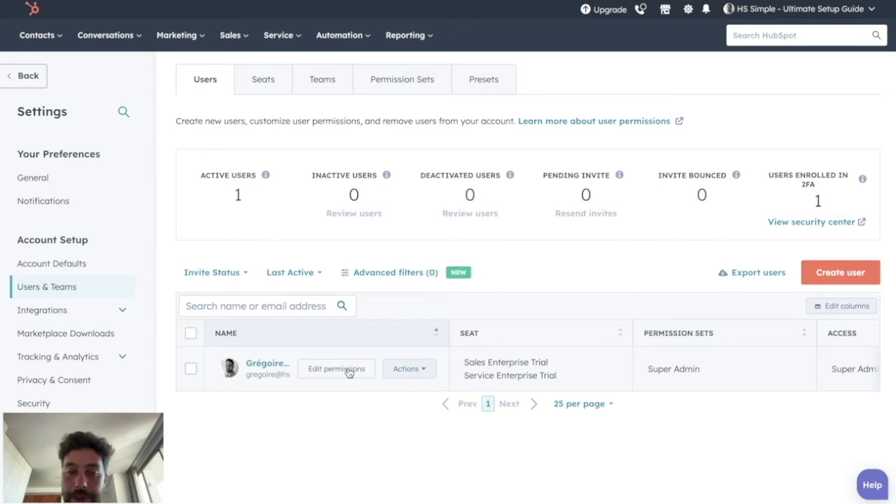
Step: Open the account's seat management and look over the Sales Enterprise and Service Enterprise seats
{"action": "left_click", "coordinate": [262, 83]}
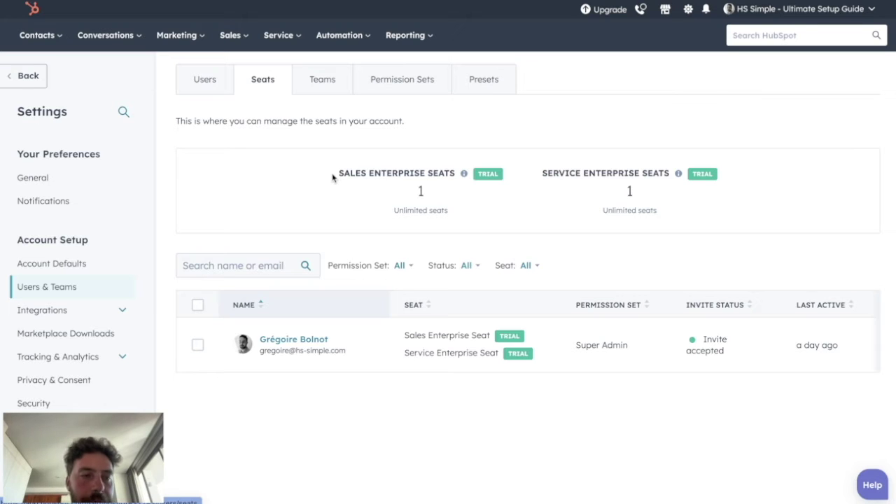
{"action": "left_click_drag", "start_coordinate": [333, 178], "coordinate": [368, 174]}
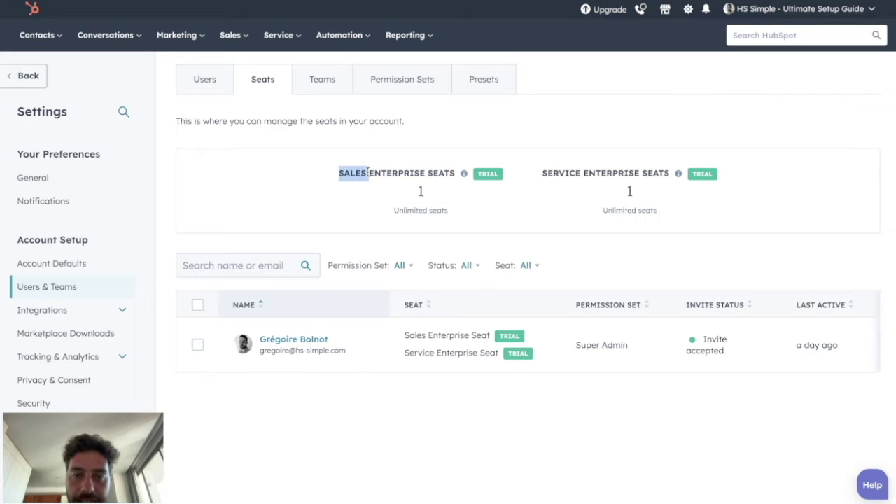
{"action": "left_click_drag", "start_coordinate": [545, 175], "coordinate": [591, 174]}
{"action": "left_click", "coordinate": [367, 187]}
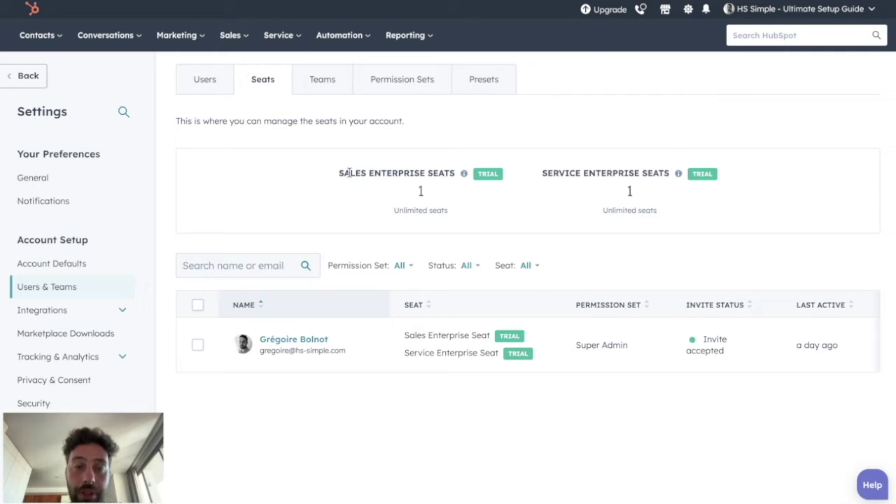
Step: Create a top-level team named Marketing without any members
{"action": "left_click", "coordinate": [322, 81]}
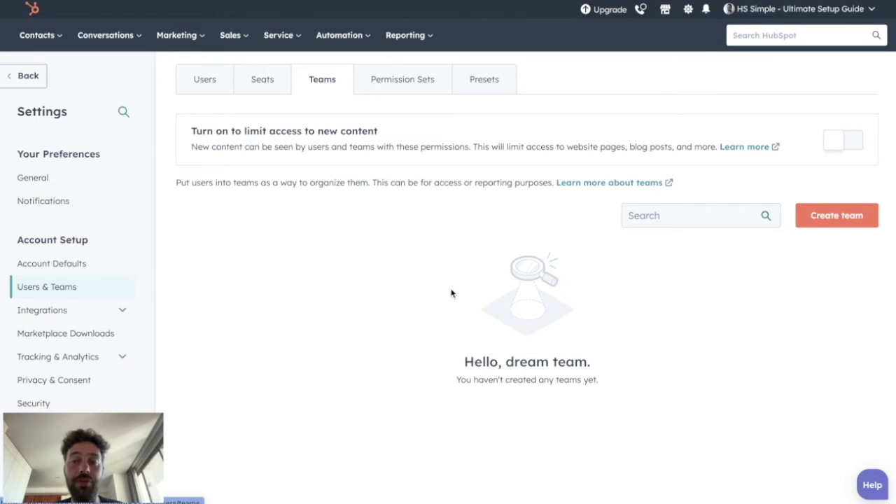
{"action": "left_click", "coordinate": [817, 223]}
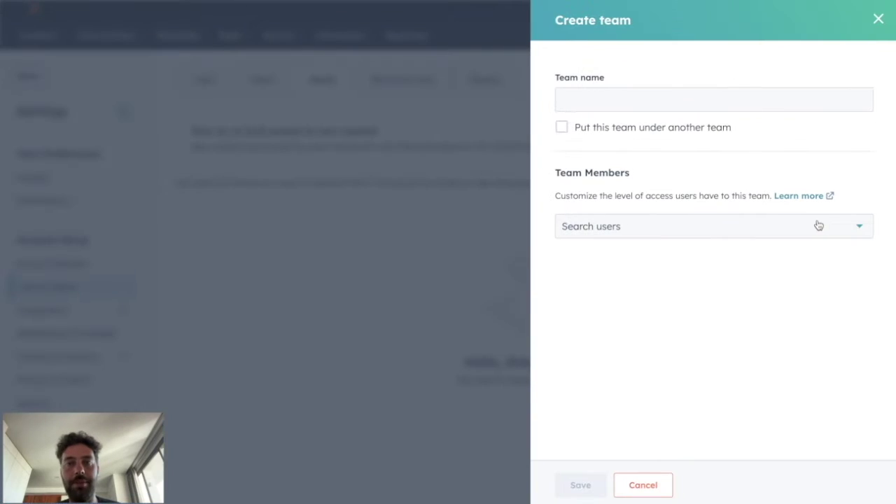
{"action": "left_click", "coordinate": [595, 100]}
{"action": "type", "text": "Ma"}
{"action": "left_click", "coordinate": [651, 128]}
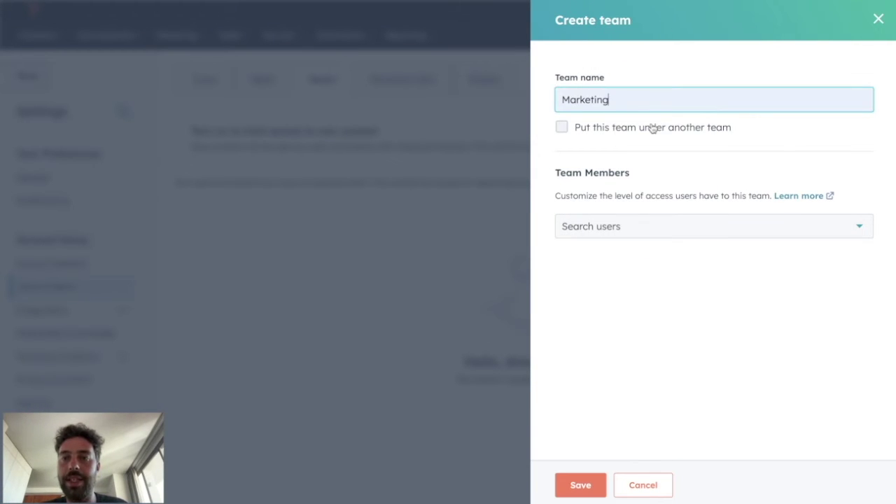
{"action": "left_click", "coordinate": [620, 224]}
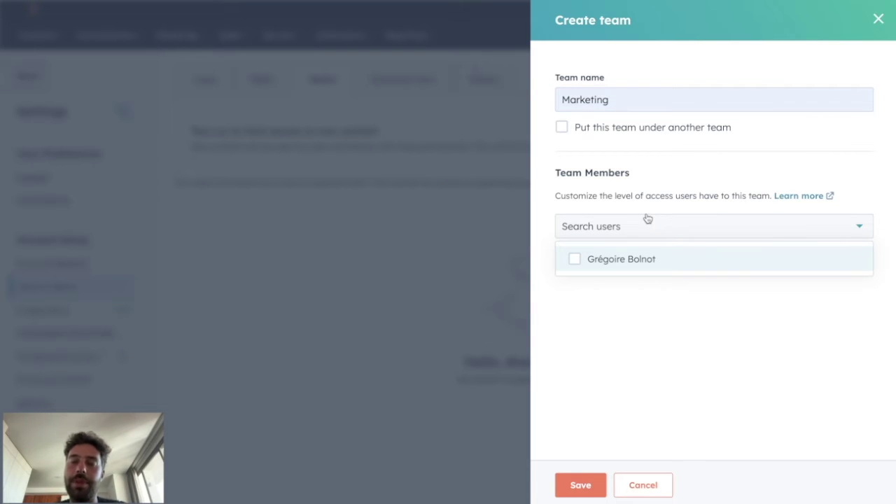
{"action": "left_click", "coordinate": [572, 444]}
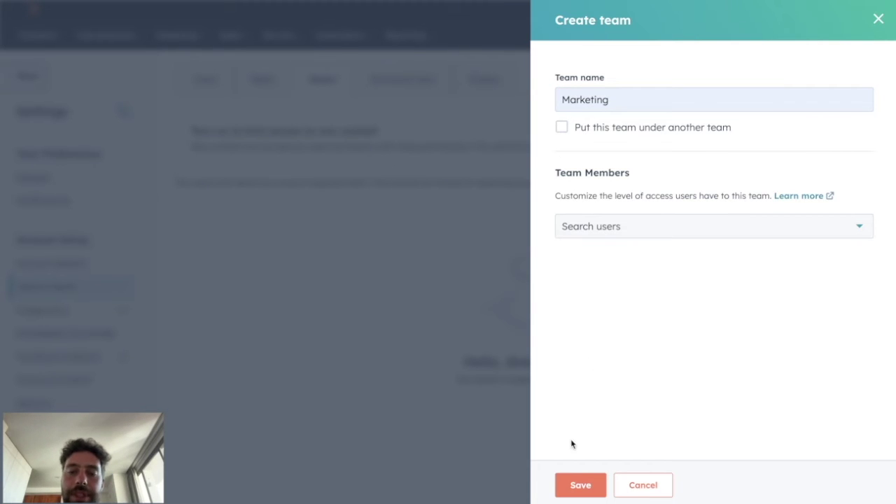
{"action": "left_click", "coordinate": [566, 486]}
Step: Create a second top-level team named Sales without any members
{"action": "left_click", "coordinate": [705, 97]}
{"action": "type", "text": "Sales"}
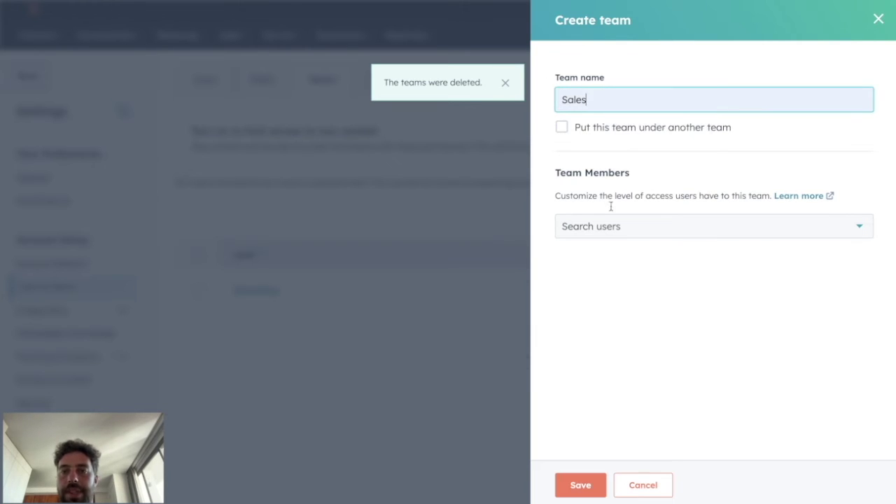
{"action": "left_click", "coordinate": [580, 485]}
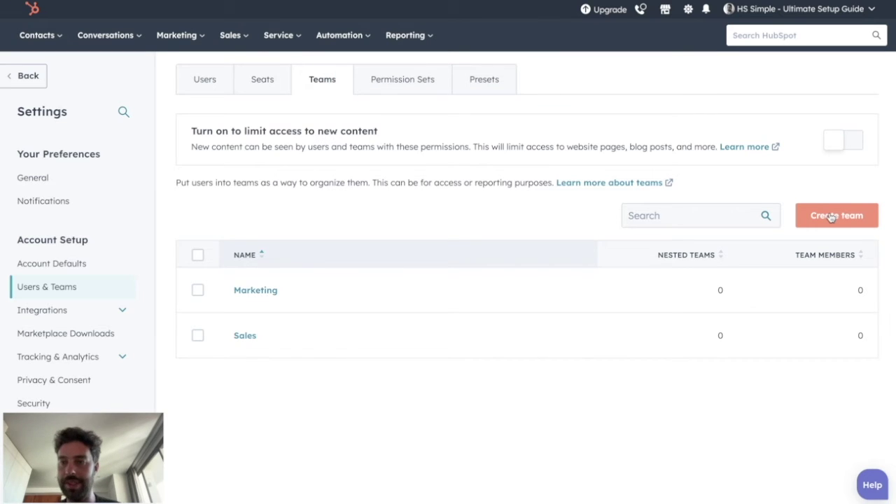
Step: Create a team named B2B Sales and nest it under the Sales team
{"action": "left_click", "coordinate": [832, 217]}
{"action": "left_click", "coordinate": [682, 100]}
{"action": "type", "text": "B"}
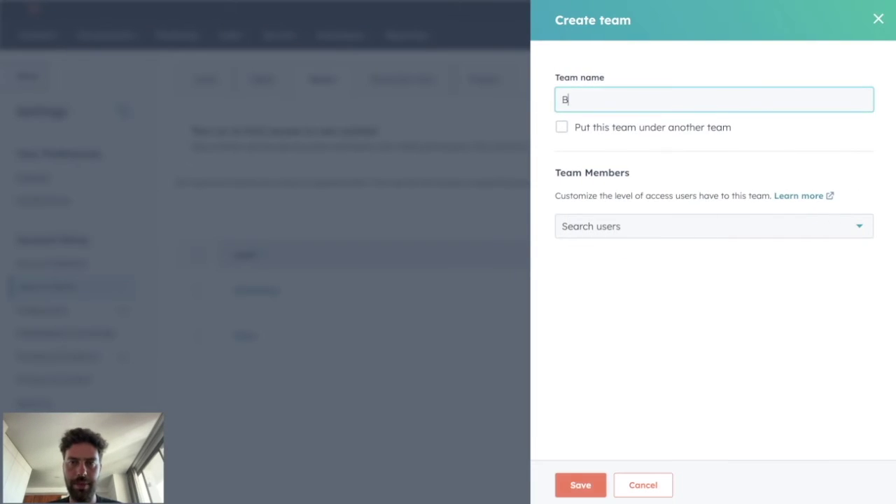
{"action": "type", "text": "2B Sale"}
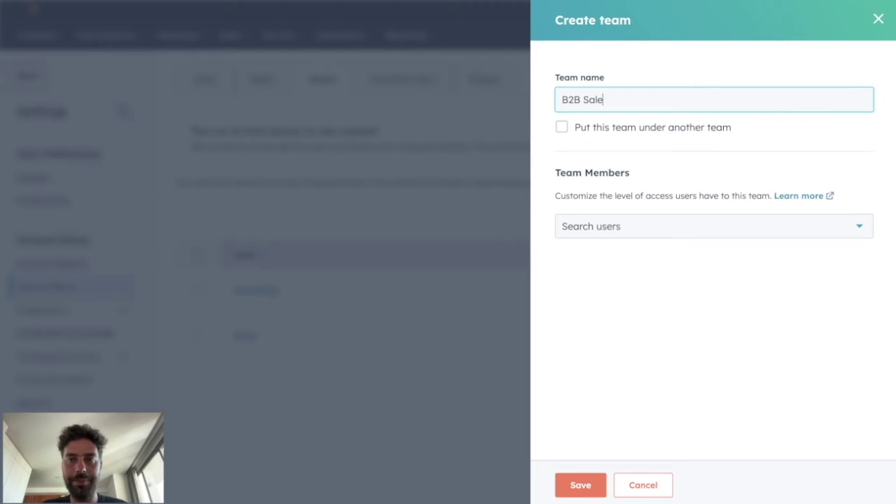
{"action": "type", "text": "s"}
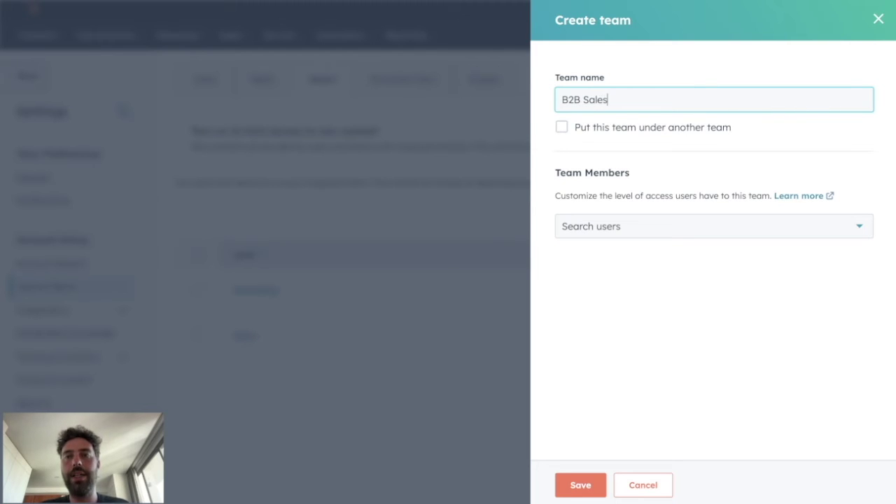
{"action": "left_click", "coordinate": [587, 132]}
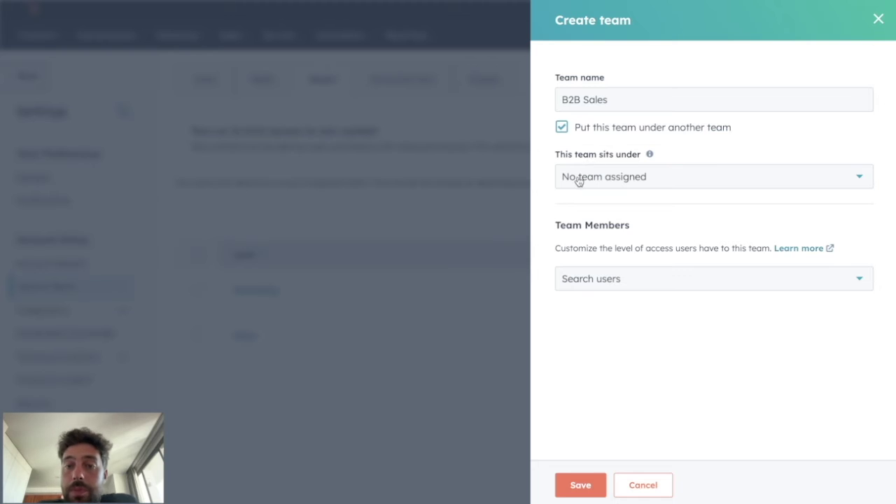
{"action": "left_click", "coordinate": [579, 179]}
{"action": "left_click", "coordinate": [576, 257]}
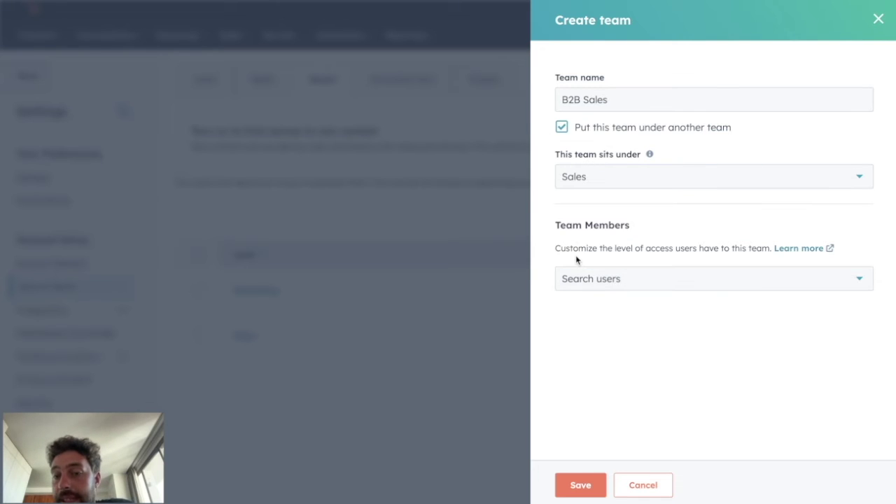
Step: Create another team named B2C Sales, also nested under the Sales team, and save it
{"action": "triple_click", "coordinate": [604, 100]}
{"action": "key", "text": "BackSpace"}
{"action": "type", "text": "B"}
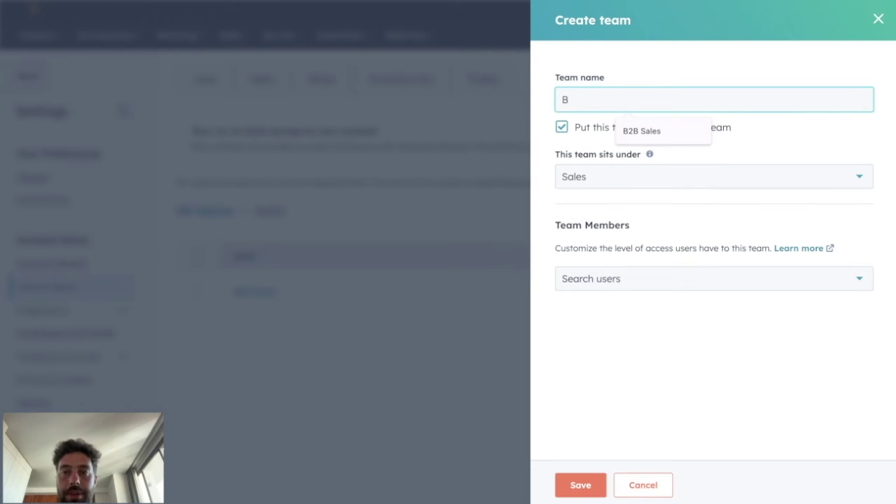
{"action": "type", "text": "2C Sales"}
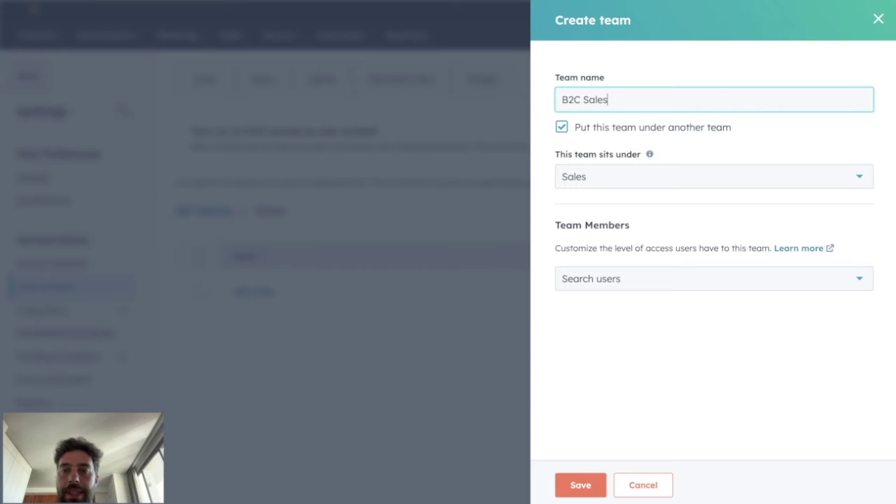
{"action": "left_click", "coordinate": [572, 481]}
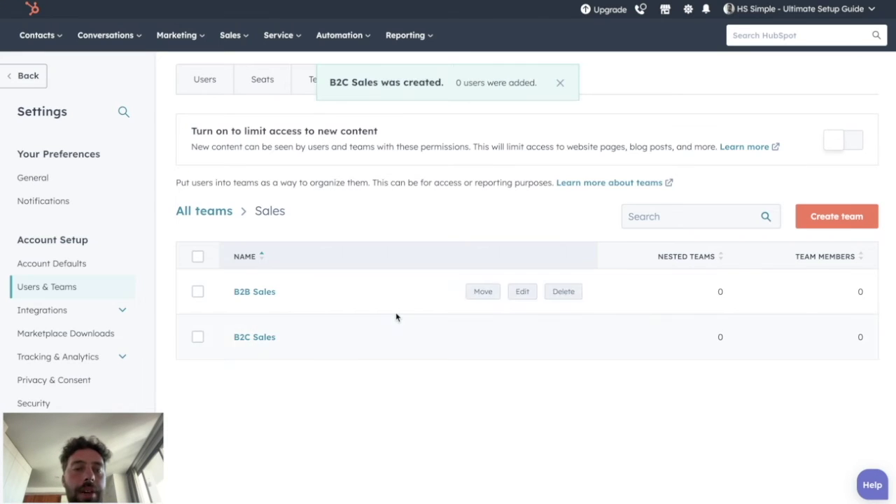
Step: Go back to the list of all teams and open the Sales team to view its nested teams
{"action": "left_click", "coordinate": [205, 211]}
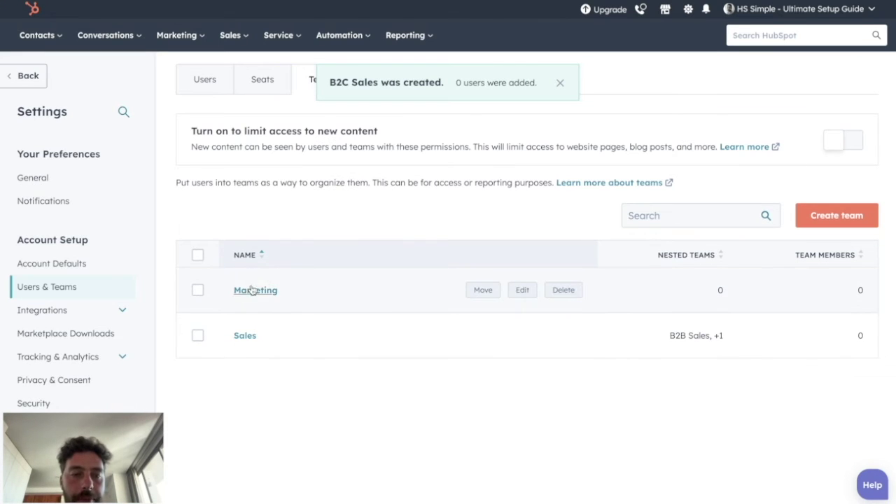
{"action": "left_click", "coordinate": [245, 337]}
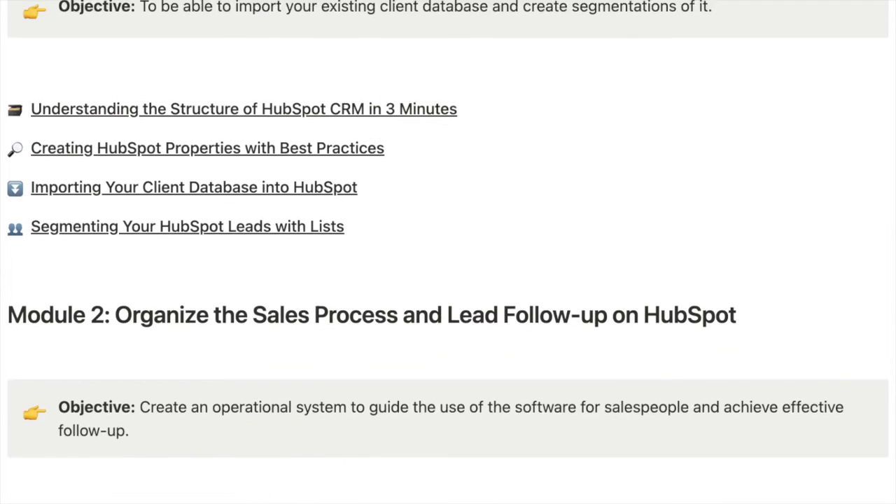
{"action": "scroll", "coordinate": [448, 253], "scroll_direction": "down", "scroll_amount": 8}
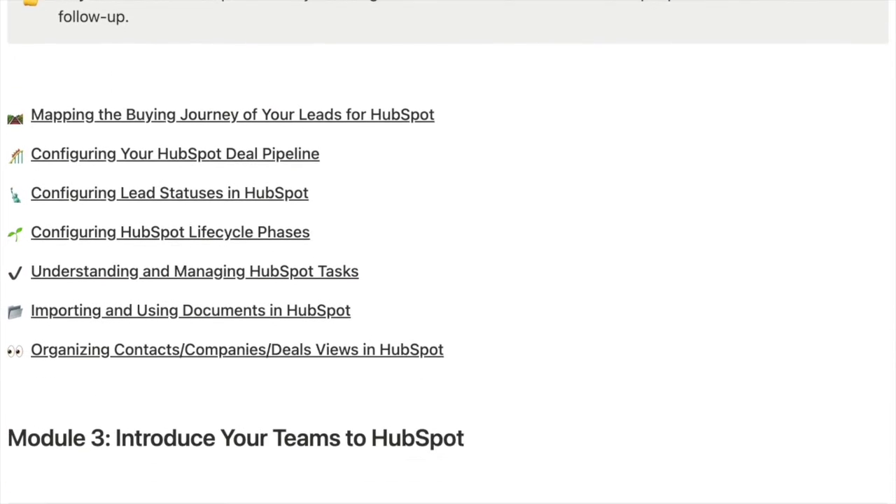
{"action": "scroll", "coordinate": [448, 252], "scroll_direction": "down", "scroll_amount": 8}
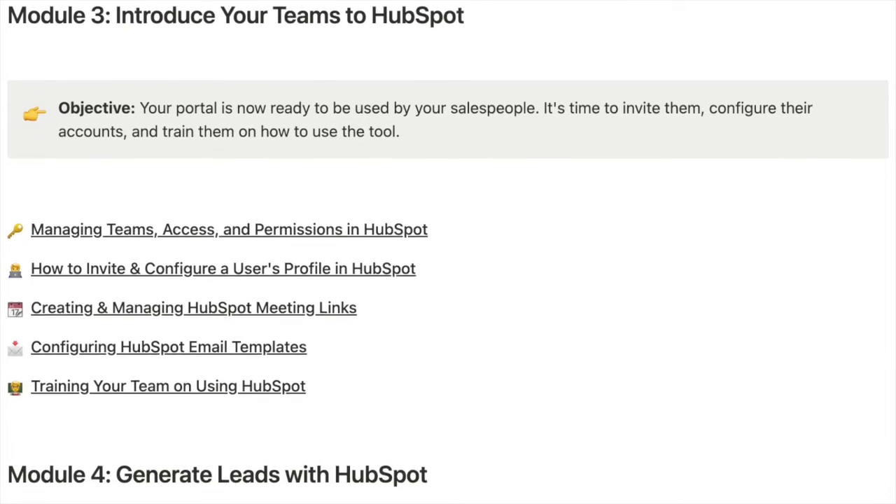
{"action": "scroll", "coordinate": [448, 252], "scroll_direction": "down", "scroll_amount": 8}
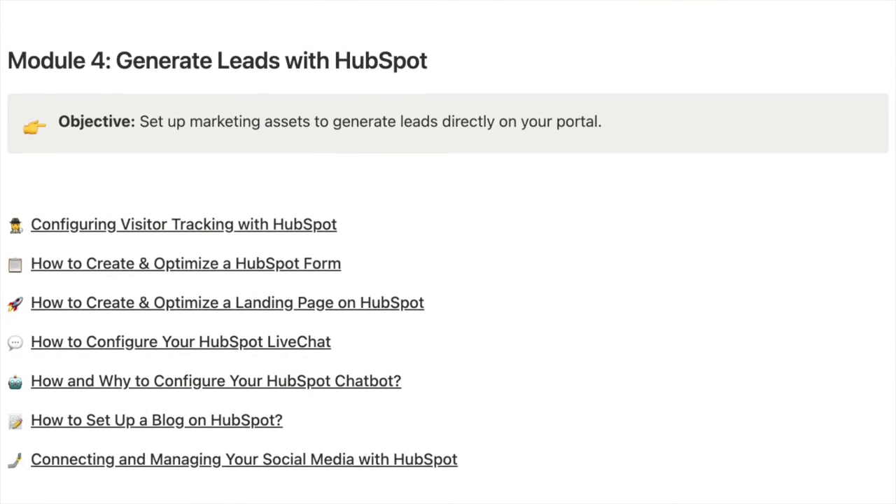
{"action": "scroll", "coordinate": [448, 252], "scroll_direction": "down", "scroll_amount": 8}
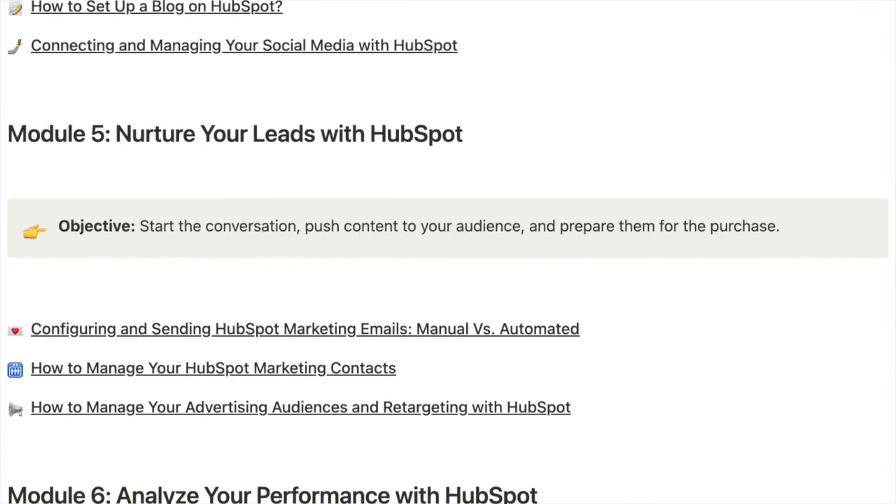
{"action": "scroll", "coordinate": [449, 252], "scroll_direction": "down", "scroll_amount": 8}
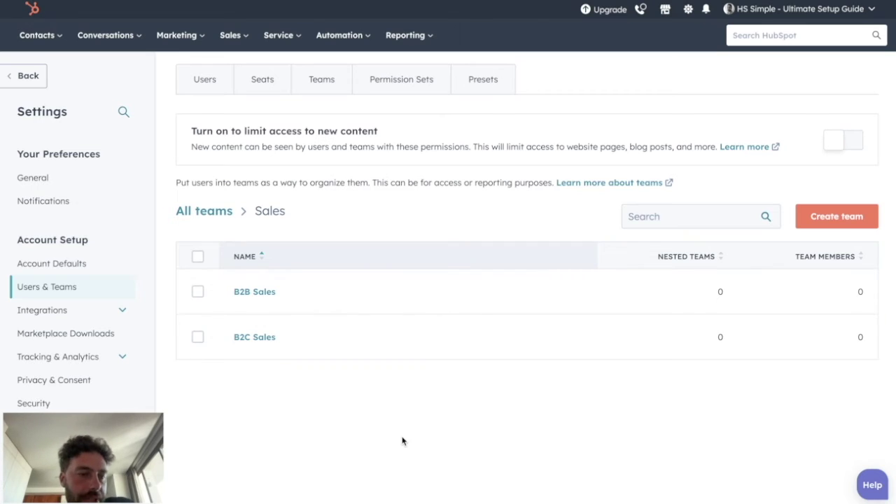
Step: Start a new user preset and name it Ads Manager
{"action": "left_click", "coordinate": [473, 84]}
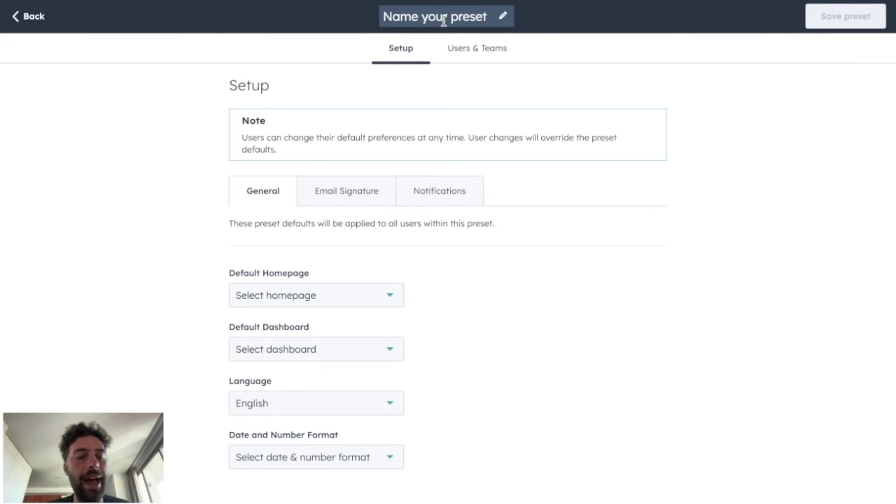
{"action": "left_click", "coordinate": [443, 21]}
{"action": "triple_click", "coordinate": [443, 21]}
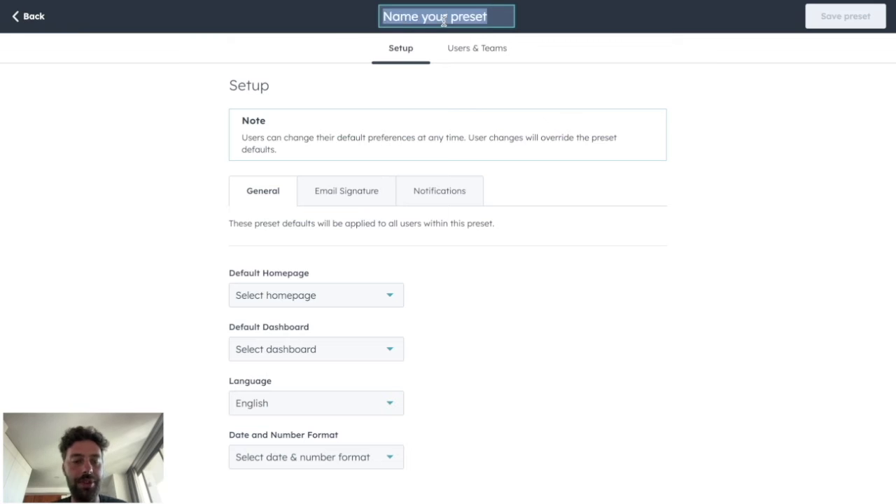
{"action": "type", "text": "Ads Manager"}
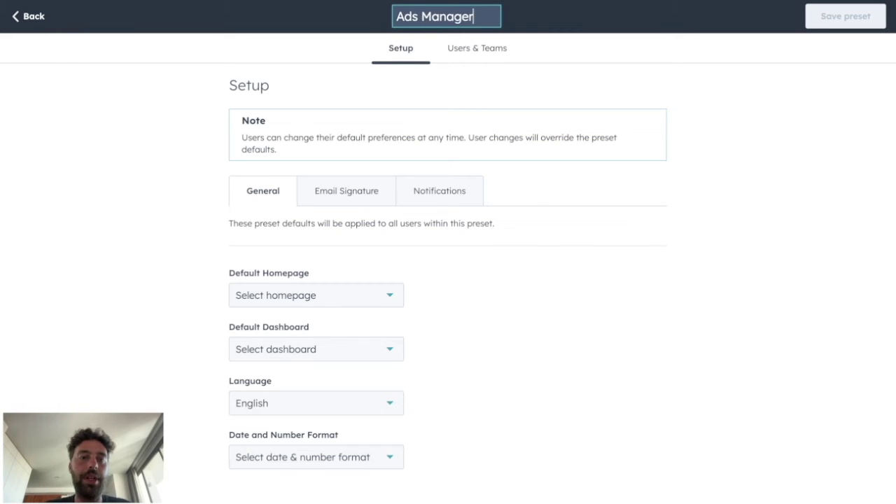
Step: Set the Ads Manager preset's default homepage to Ads, leaving the default dashboard unselected
{"action": "left_click", "coordinate": [287, 293]}
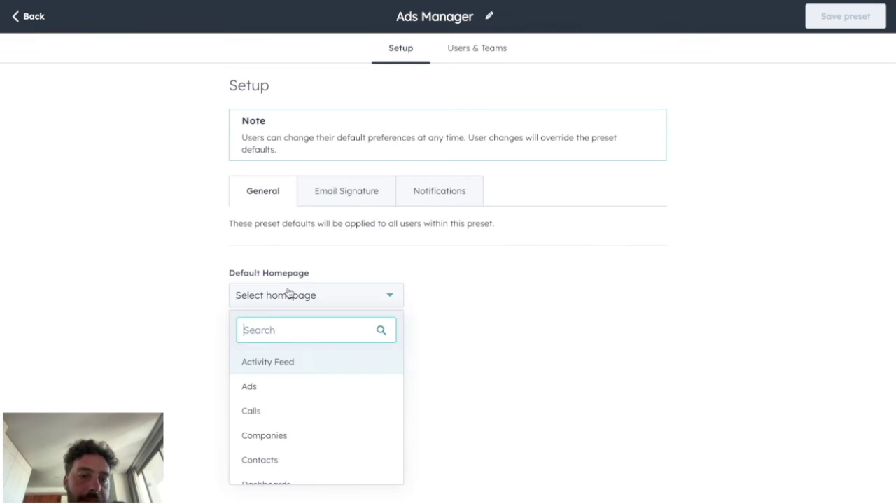
{"action": "left_click", "coordinate": [256, 385]}
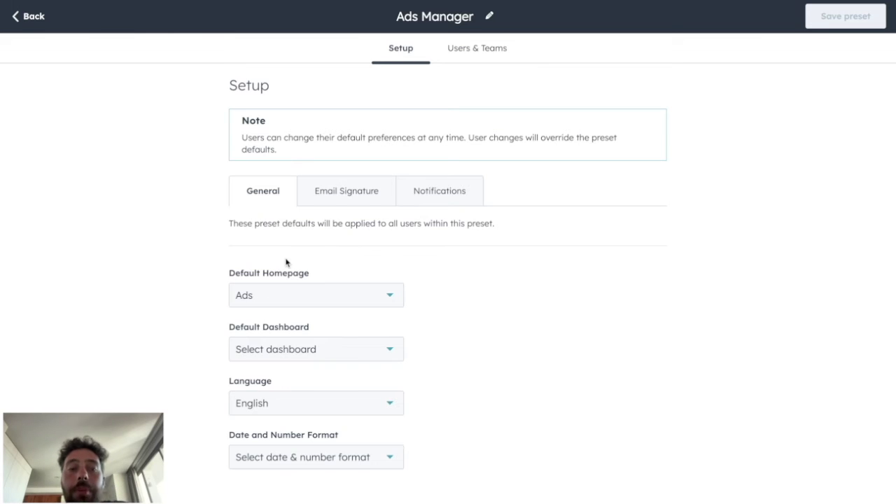
{"action": "left_click", "coordinate": [260, 347]}
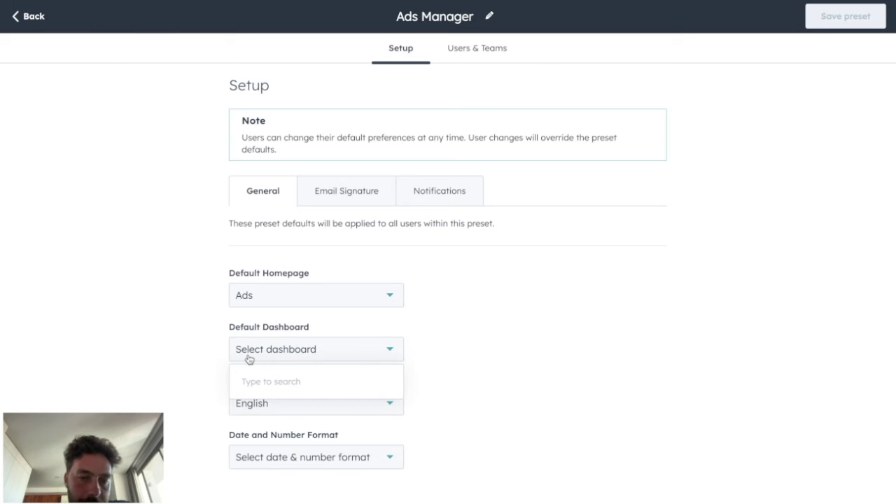
{"action": "left_click", "coordinate": [251, 356]}
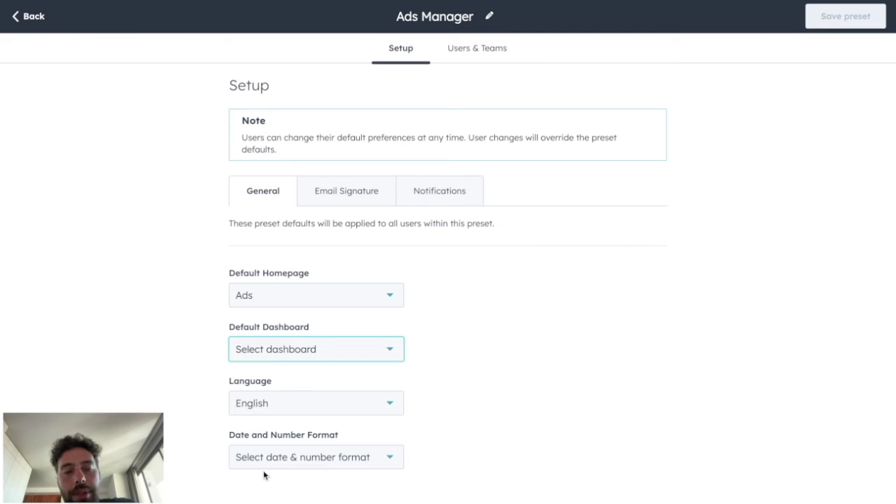
Step: Turn on the managed email signature for the Ads Manager preset, review its notification settings, and leave the preset unsaved
{"action": "left_click", "coordinate": [346, 203]}
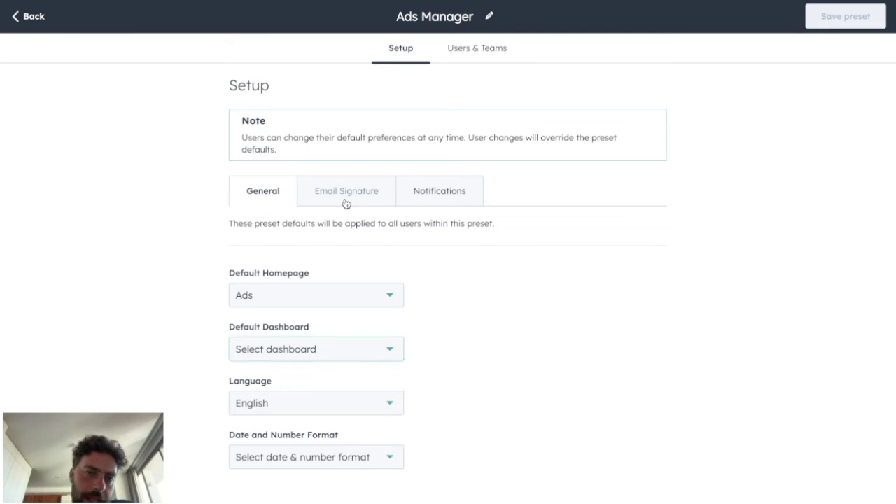
{"action": "left_click", "coordinate": [605, 245]}
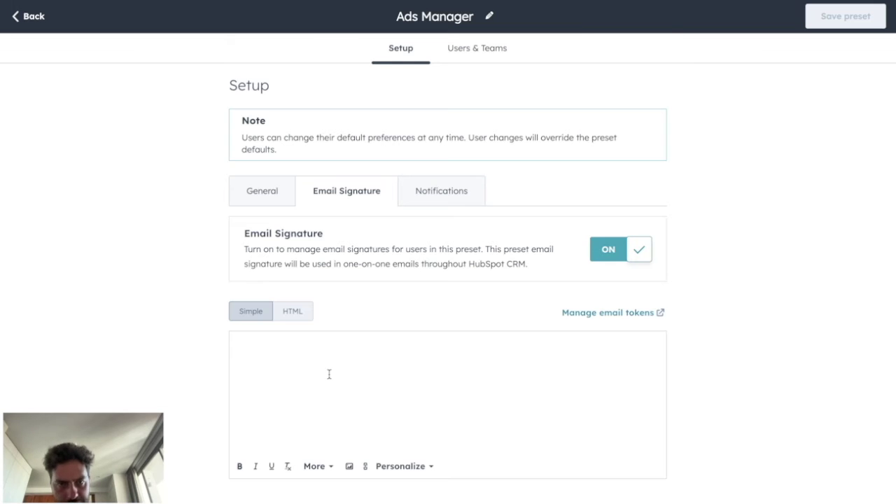
{"action": "left_click", "coordinate": [444, 196]}
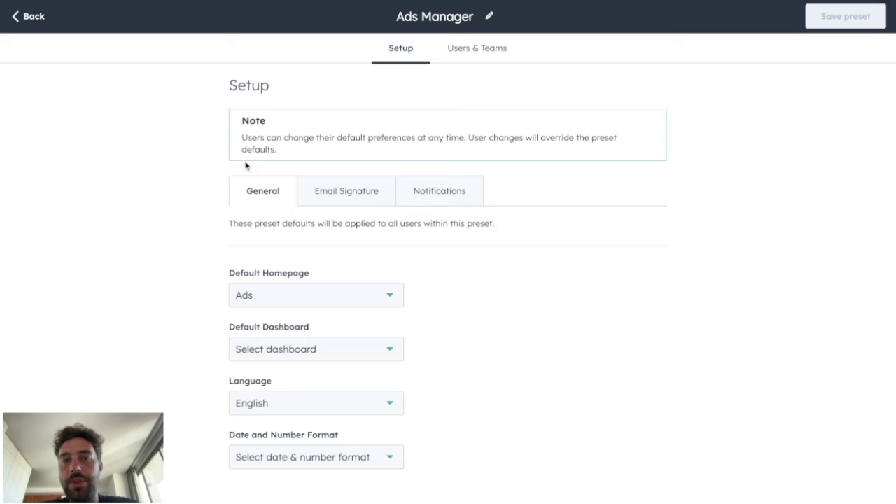
{"action": "left_click", "coordinate": [33, 16]}
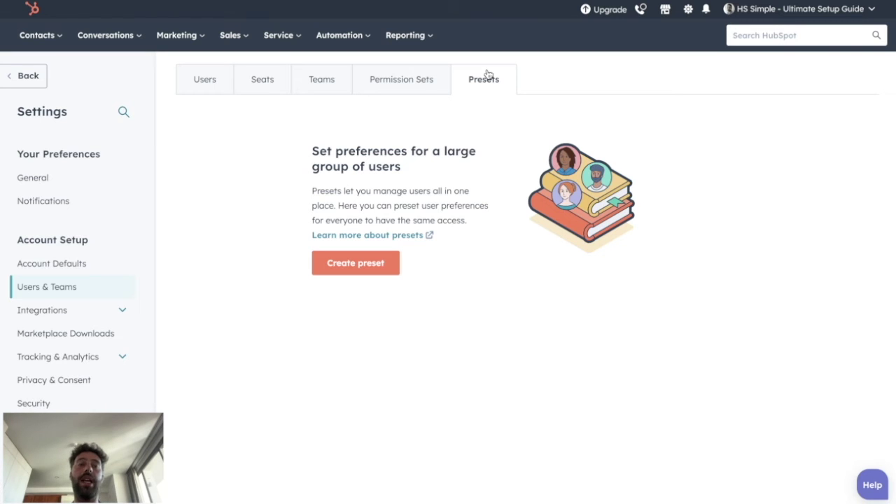
Step: Start a new permission set and look through its CRM tools, Marketing, Sales and CRM objects permissions
{"action": "left_click", "coordinate": [424, 89]}
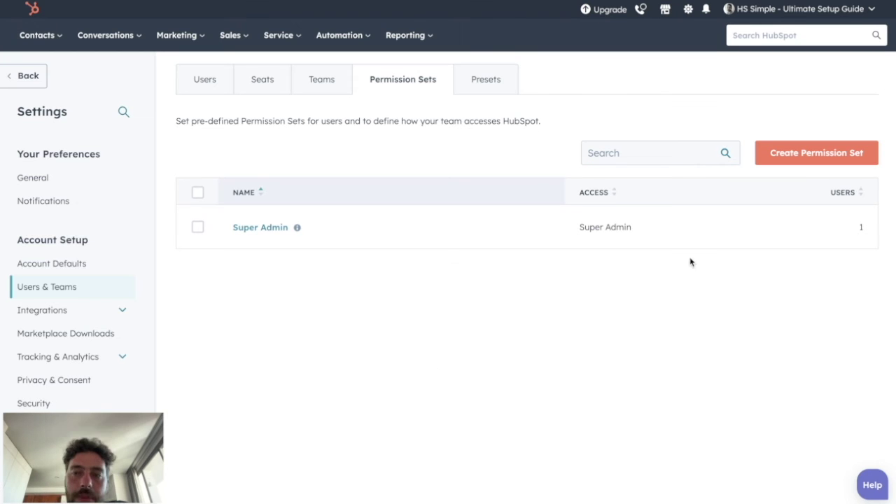
{"action": "left_click", "coordinate": [783, 158]}
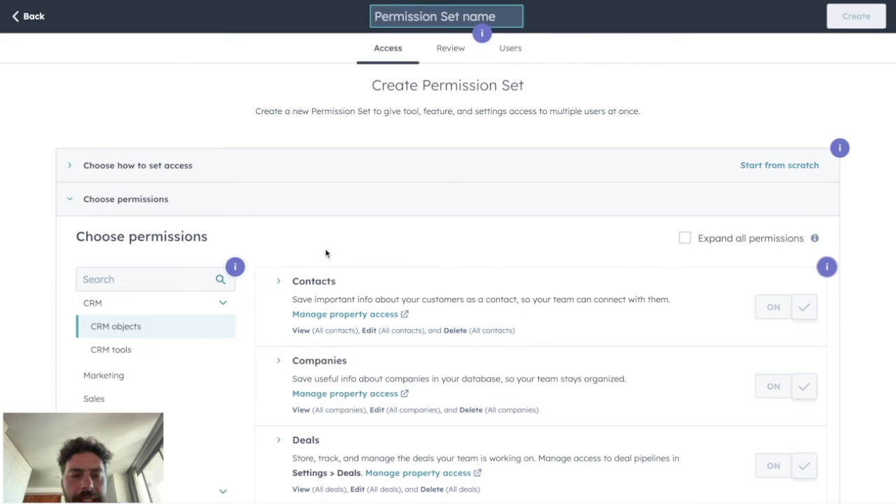
{"action": "left_click", "coordinate": [203, 353]}
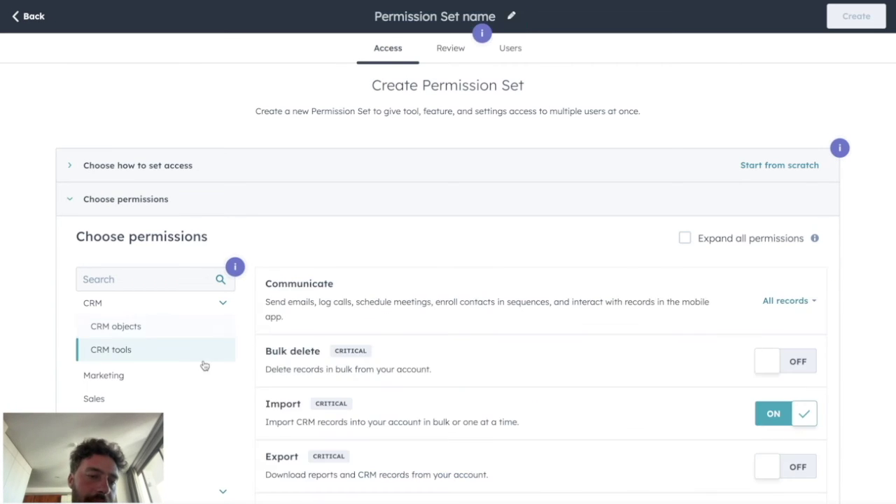
{"action": "left_click", "coordinate": [203, 378]}
{"action": "left_click", "coordinate": [205, 405]}
{"action": "left_click", "coordinate": [192, 332]}
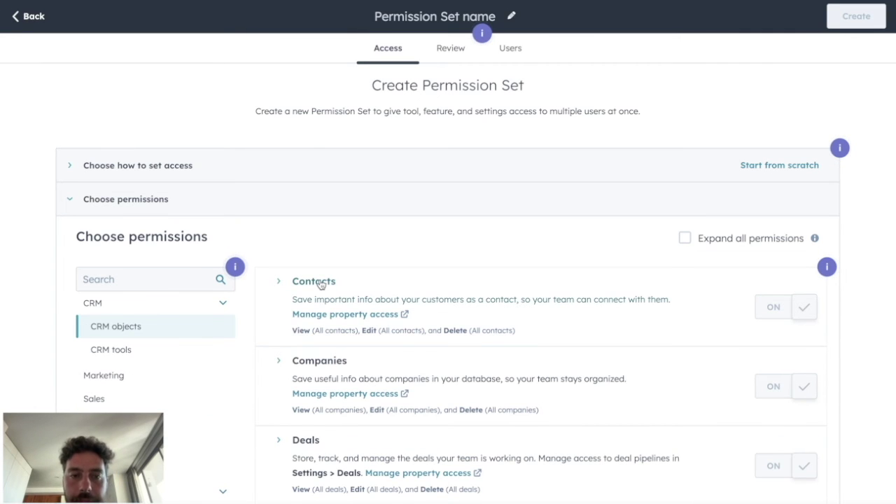
{"action": "scroll", "coordinate": [539, 341], "scroll_direction": "down", "scroll_amount": 1}
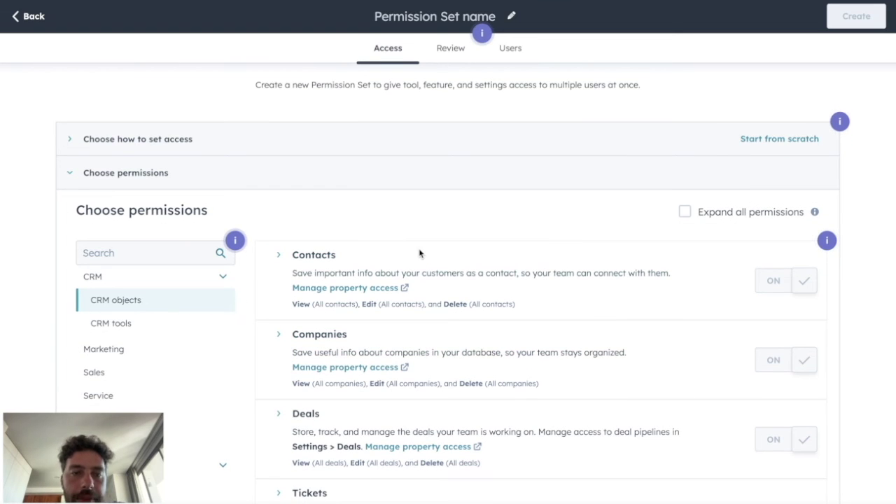
{"action": "scroll", "coordinate": [320, 343], "scroll_direction": "down", "scroll_amount": 2}
{"action": "scroll", "coordinate": [320, 344], "scroll_direction": "down", "scroll_amount": 4}
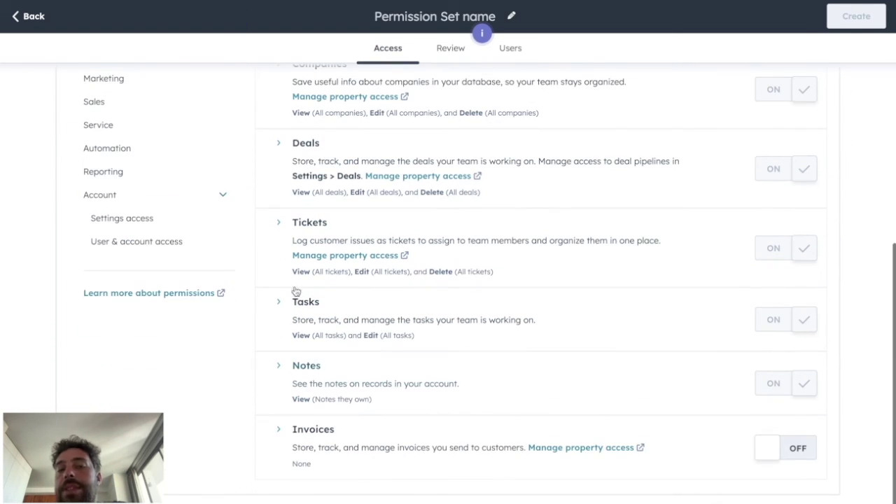
{"action": "scroll", "coordinate": [326, 254], "scroll_direction": "up", "scroll_amount": 5}
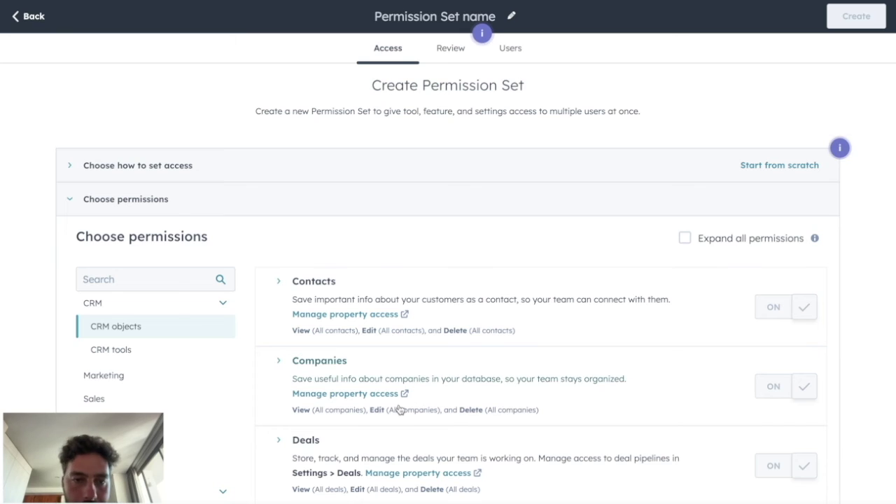
Step: Expand the Contacts permissions and name the new permission set Sales Rep
{"action": "left_click", "coordinate": [299, 287]}
{"action": "scroll", "coordinate": [299, 287], "scroll_direction": "down", "scroll_amount": 2}
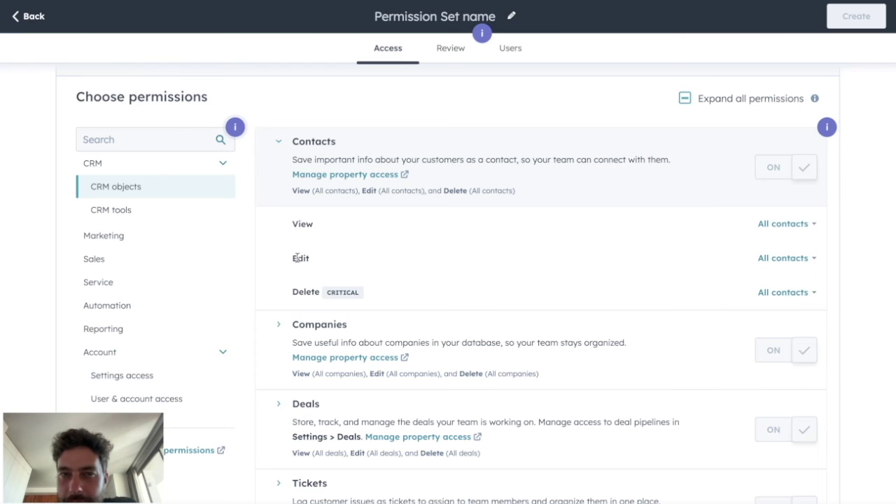
{"action": "left_click", "coordinate": [421, 19]}
{"action": "type", "text": "Sales Rep"}
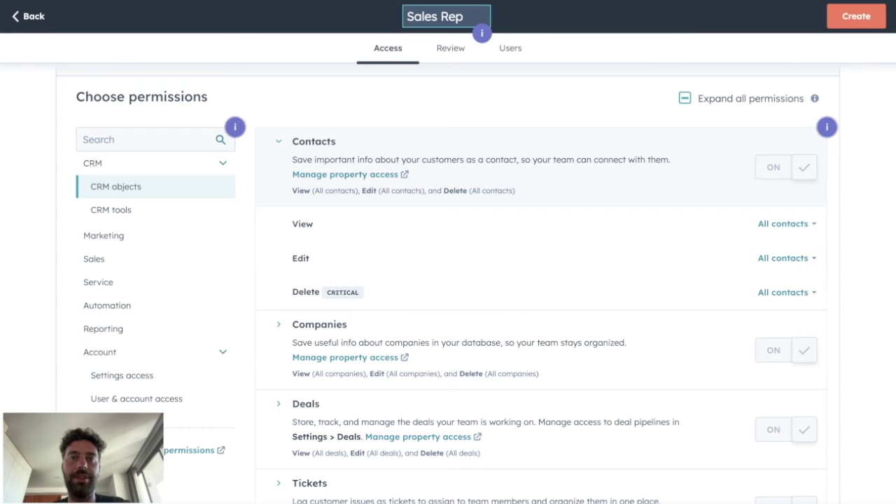
{"action": "left_click", "coordinate": [384, 228]}
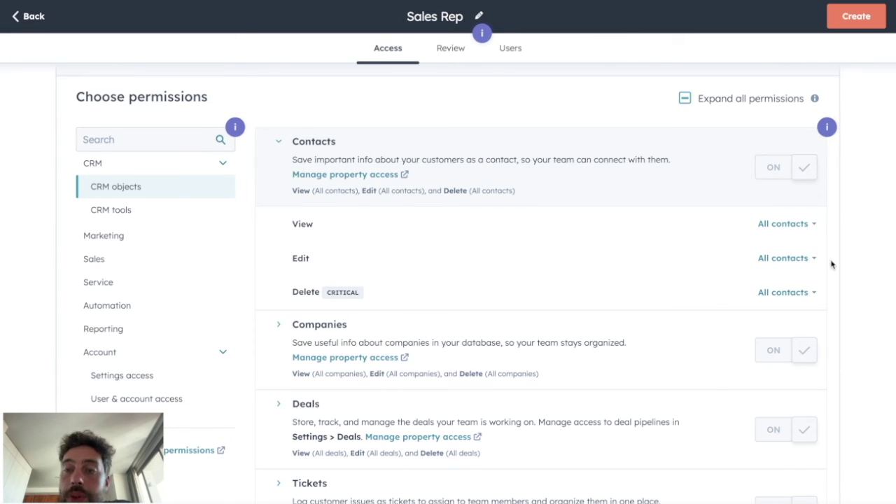
Step: Limit viewing and editing of Contacts to contacts they own, excluding unassigned ones, and set Delete to None
{"action": "left_click", "coordinate": [772, 227]}
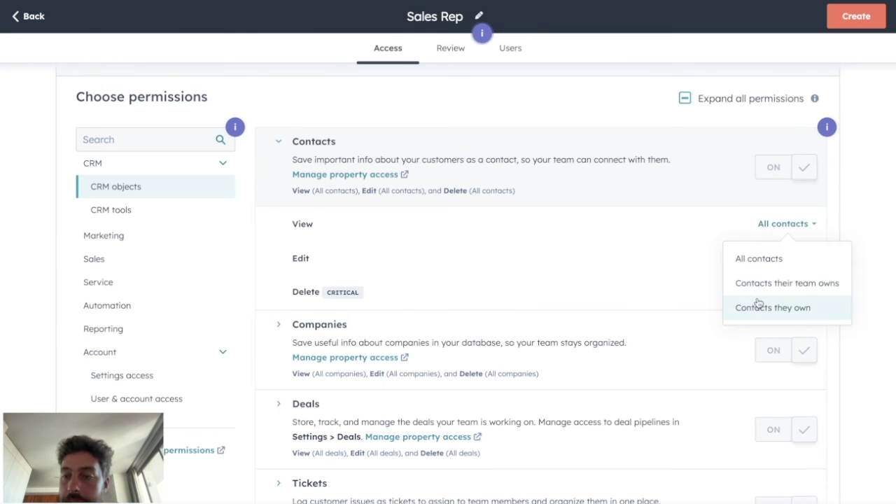
{"action": "left_click", "coordinate": [776, 313]}
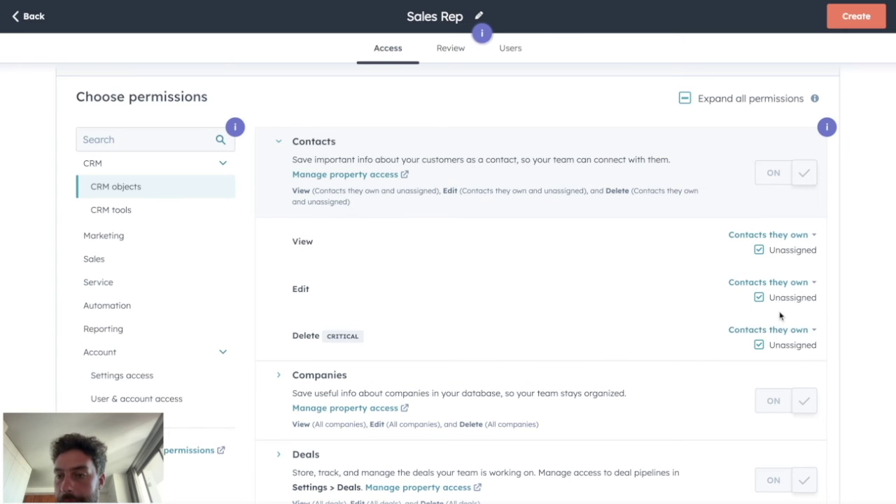
{"action": "left_click", "coordinate": [759, 250]}
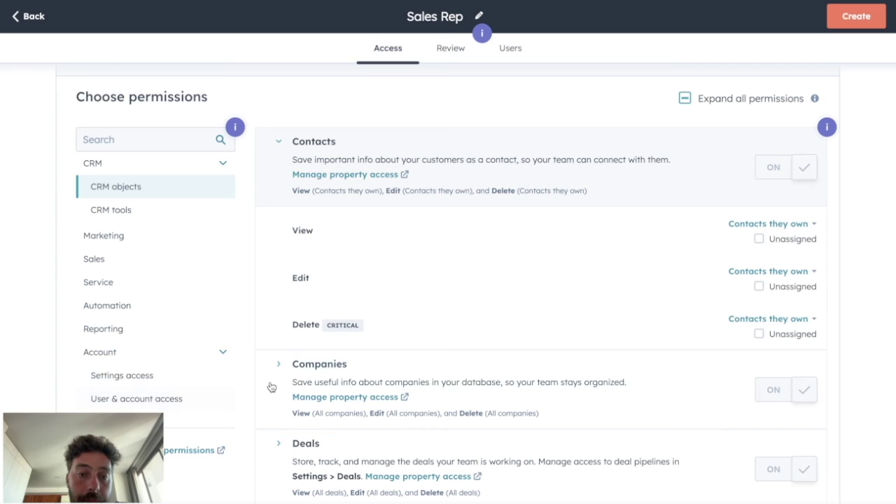
{"action": "left_click_drag", "start_coordinate": [292, 324], "coordinate": [333, 322]}
{"action": "left_click", "coordinate": [413, 329]}
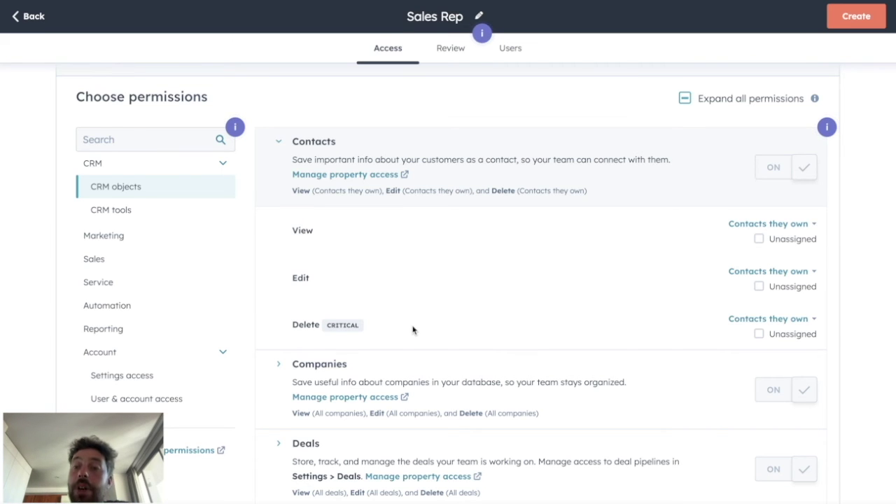
{"action": "left_click", "coordinate": [757, 322]}
{"action": "left_click", "coordinate": [744, 427]}
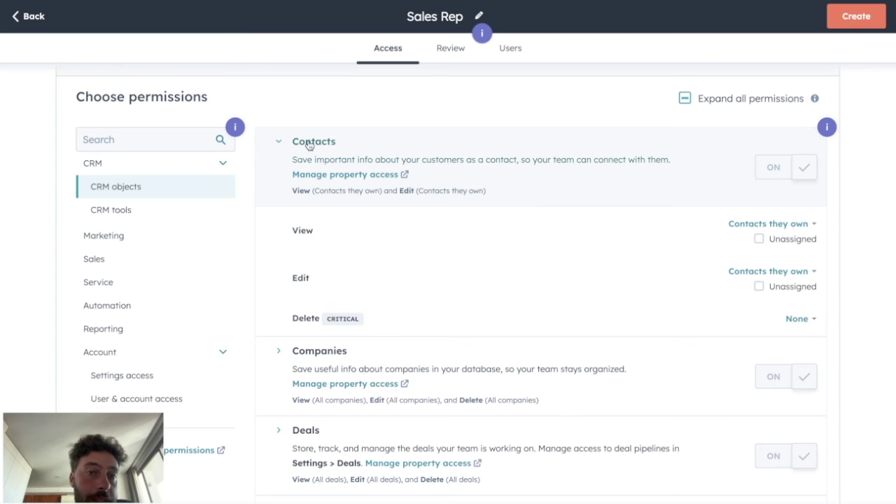
Step: Limit viewing and editing of Companies to companies they own, excluding unassigned ones, and set Delete to None
{"action": "left_click", "coordinate": [310, 352]}
{"action": "scroll", "coordinate": [556, 314], "scroll_direction": "down", "scroll_amount": 3}
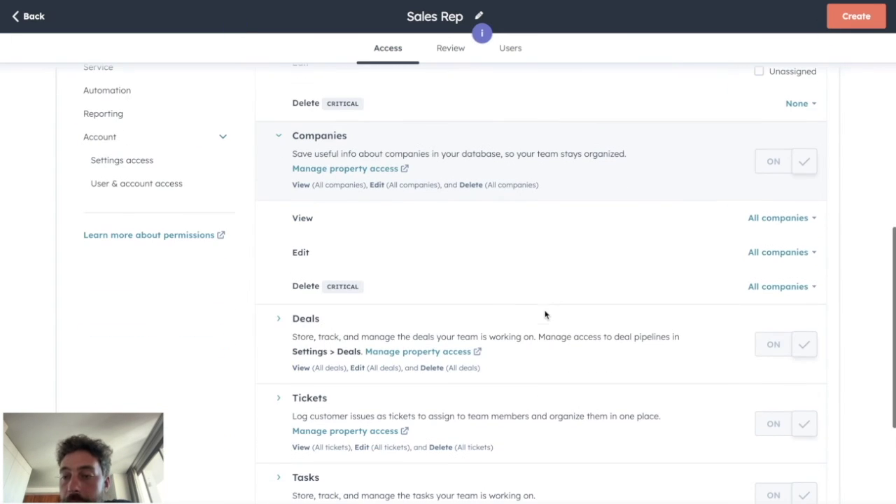
{"action": "left_click", "coordinate": [750, 218]}
{"action": "left_click", "coordinate": [744, 301]}
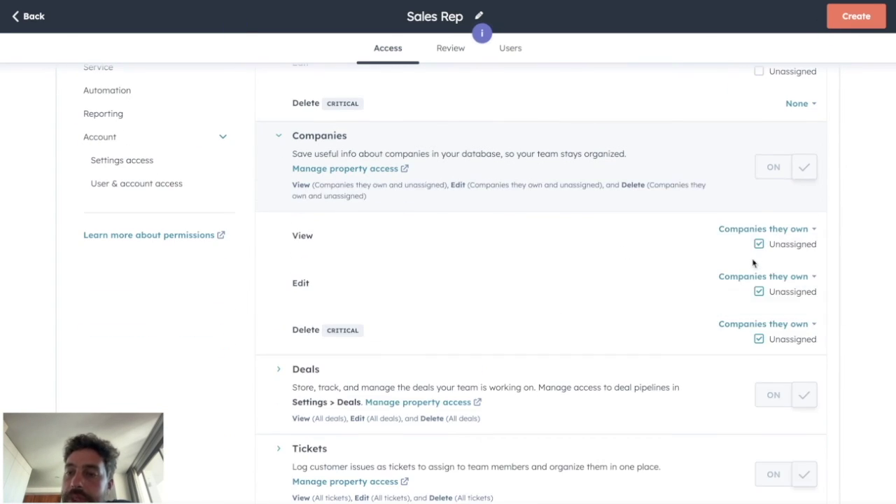
{"action": "left_click", "coordinate": [760, 244]}
{"action": "left_click", "coordinate": [766, 290]}
{"action": "left_click", "coordinate": [750, 316]}
{"action": "left_click", "coordinate": [732, 406]}
Step: Turn off Lists, Forms, Files and Marketing Access in the Marketing permissions, and create the permission set
{"action": "scroll", "coordinate": [492, 264], "scroll_direction": "down", "scroll_amount": 3}
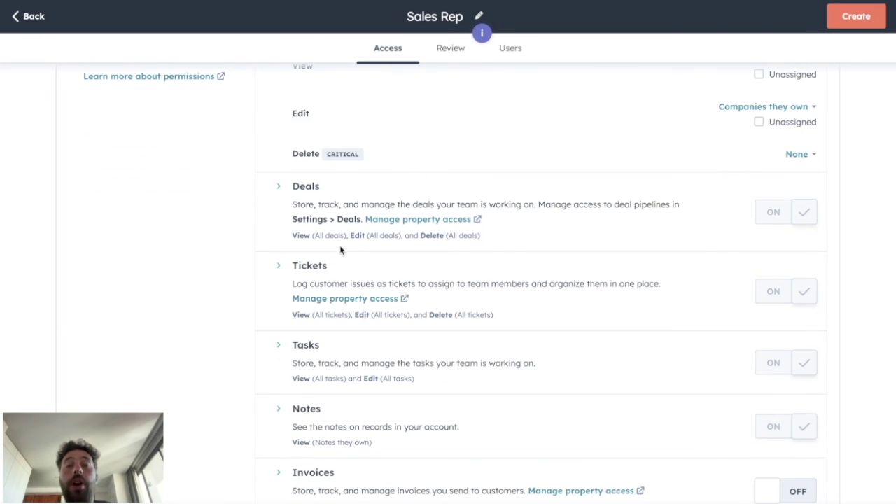
{"action": "scroll", "coordinate": [332, 358], "scroll_direction": "up", "scroll_amount": 10}
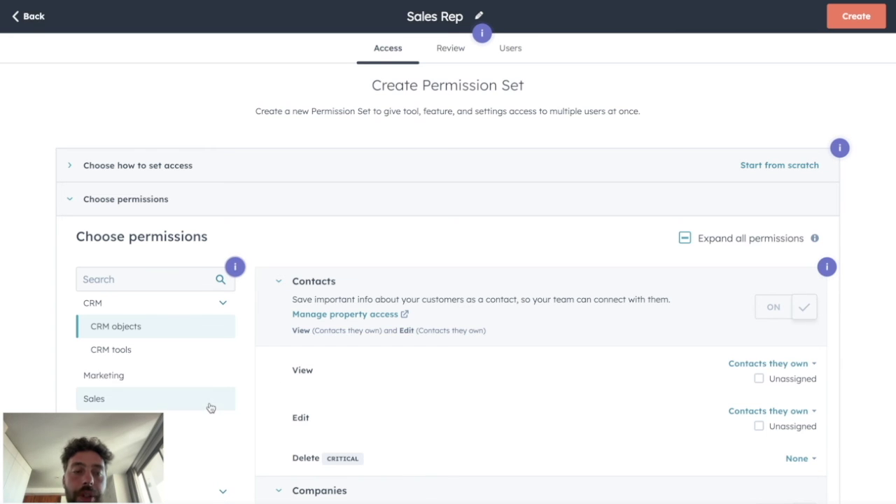
{"action": "left_click", "coordinate": [134, 379]}
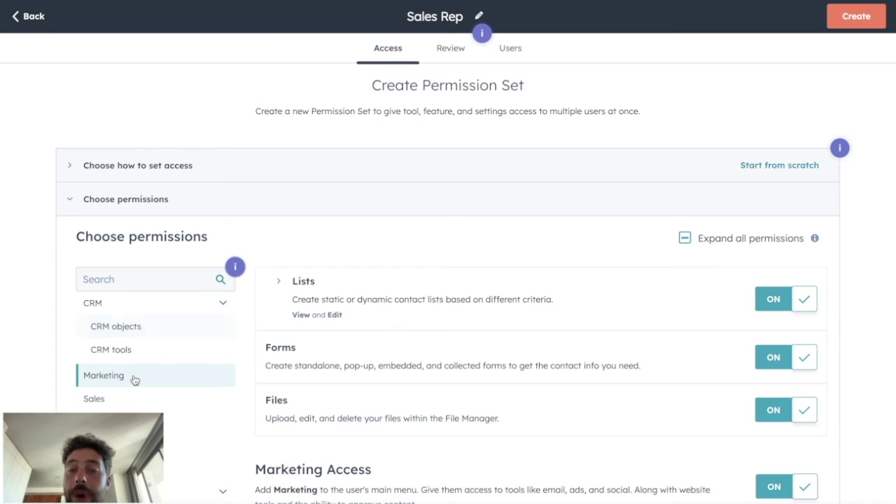
{"action": "scroll", "coordinate": [546, 344], "scroll_direction": "down", "scroll_amount": 5}
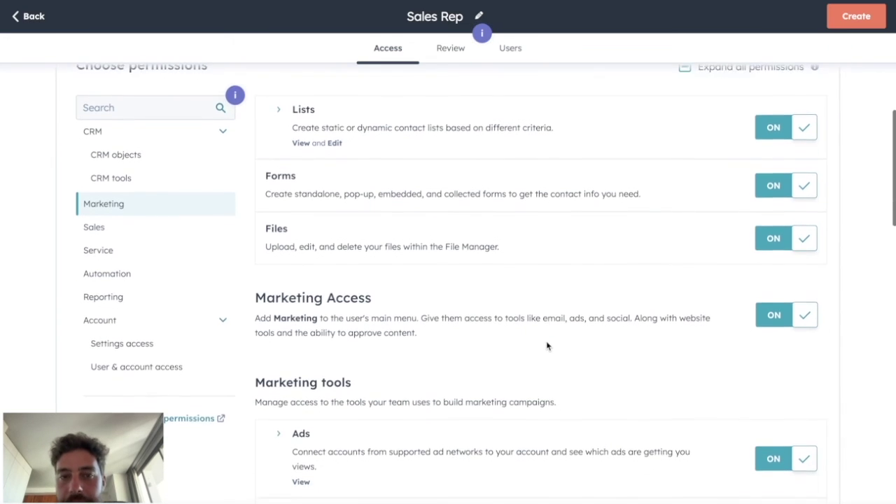
{"action": "scroll", "coordinate": [548, 344], "scroll_direction": "down", "scroll_amount": 1}
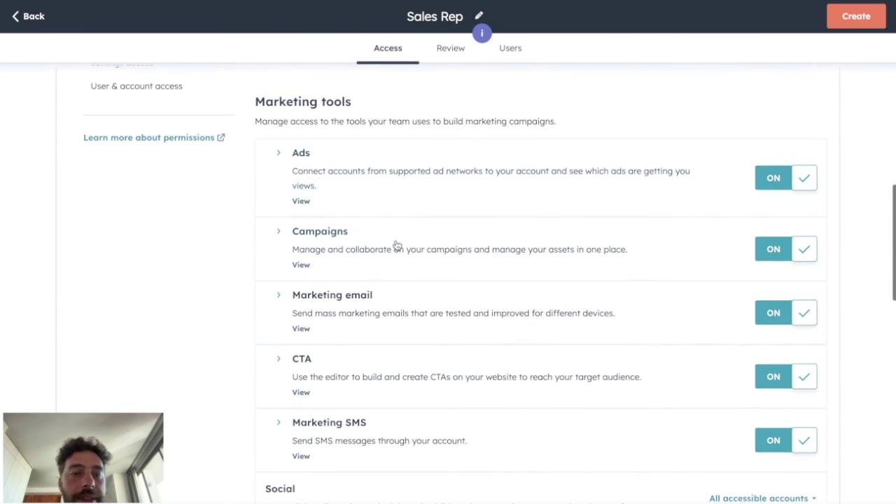
{"action": "scroll", "coordinate": [416, 310], "scroll_direction": "up", "scroll_amount": 4}
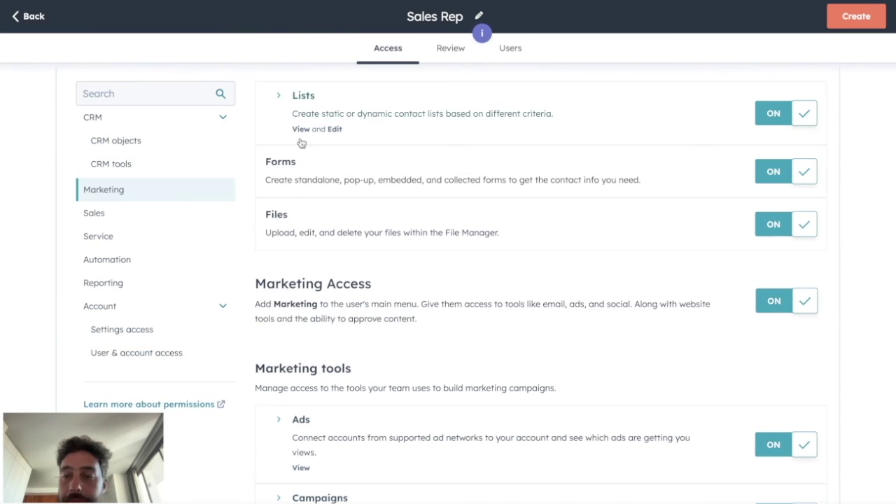
{"action": "scroll", "coordinate": [617, 194], "scroll_direction": "up", "scroll_amount": 1}
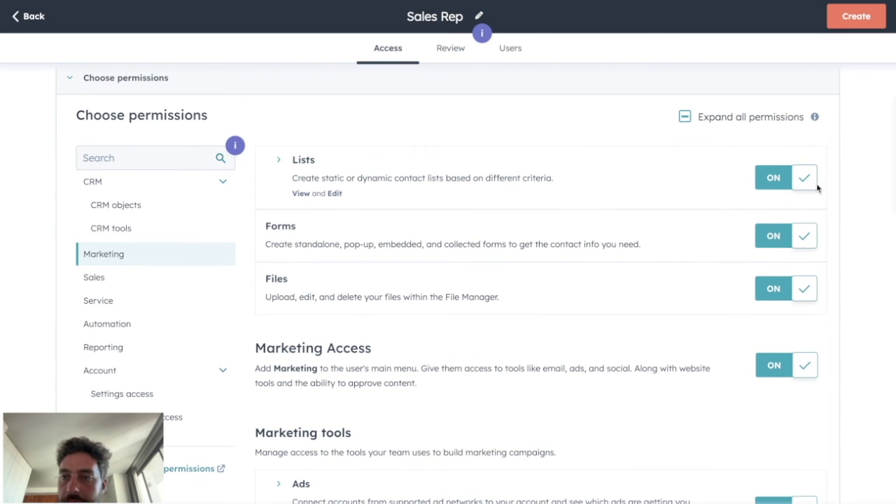
{"action": "left_click", "coordinate": [799, 365]}
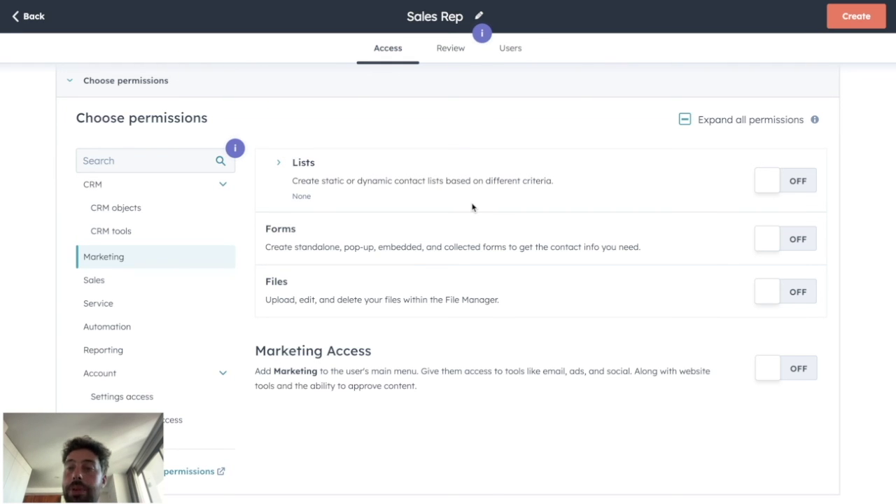
{"action": "left_click", "coordinate": [837, 18]}
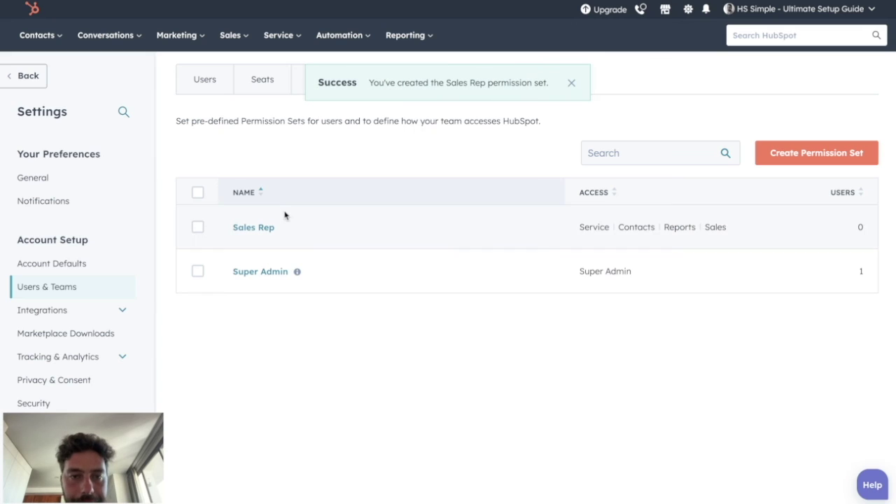
Step: Go to the list of users and view the actions available for the existing user
{"action": "left_click", "coordinate": [204, 82]}
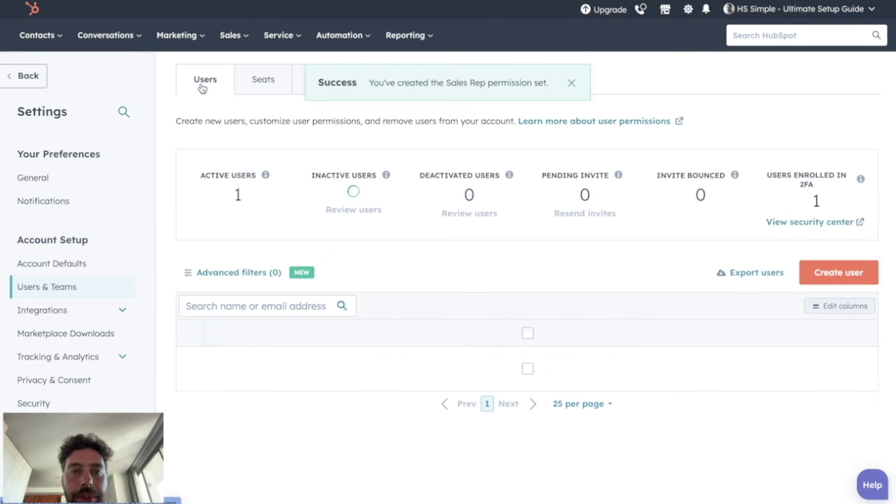
{"action": "mouse_move", "coordinate": [211, 384]}
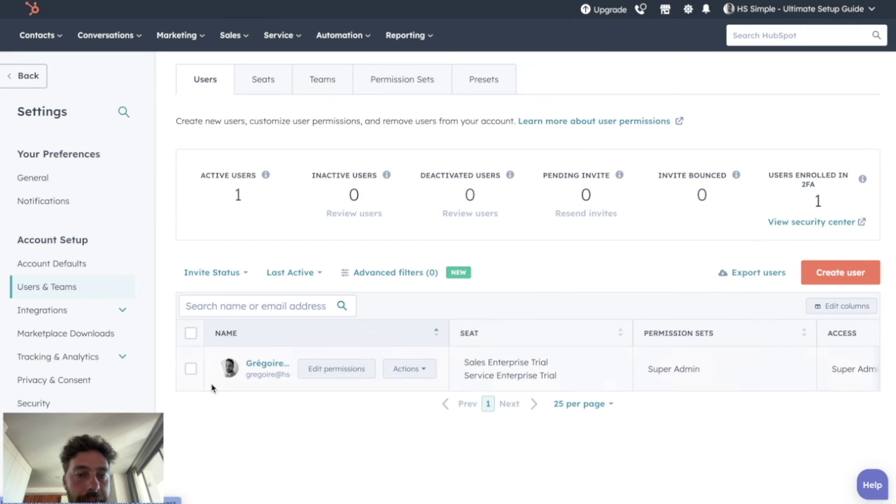
{"action": "left_click", "coordinate": [409, 374]}
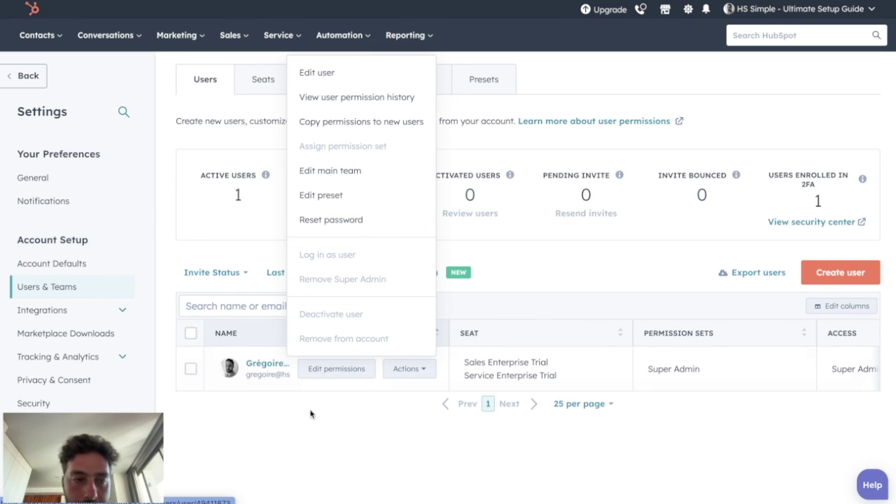
{"action": "left_click", "coordinate": [419, 419]}
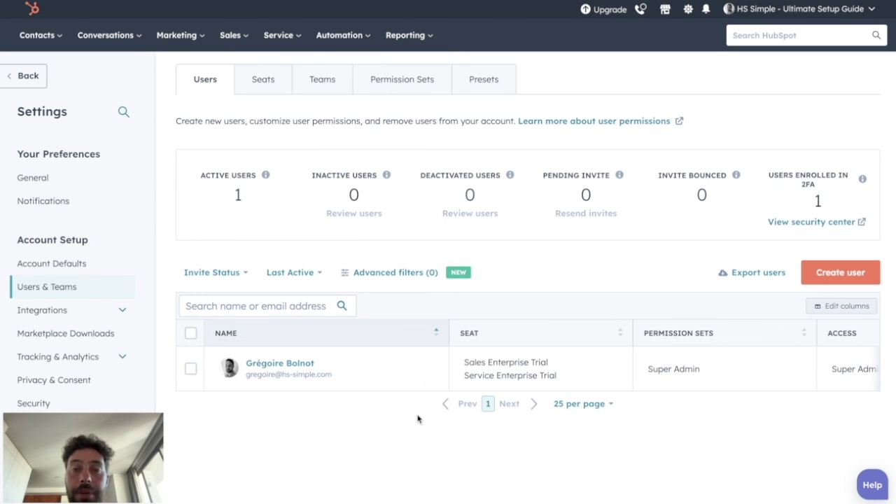